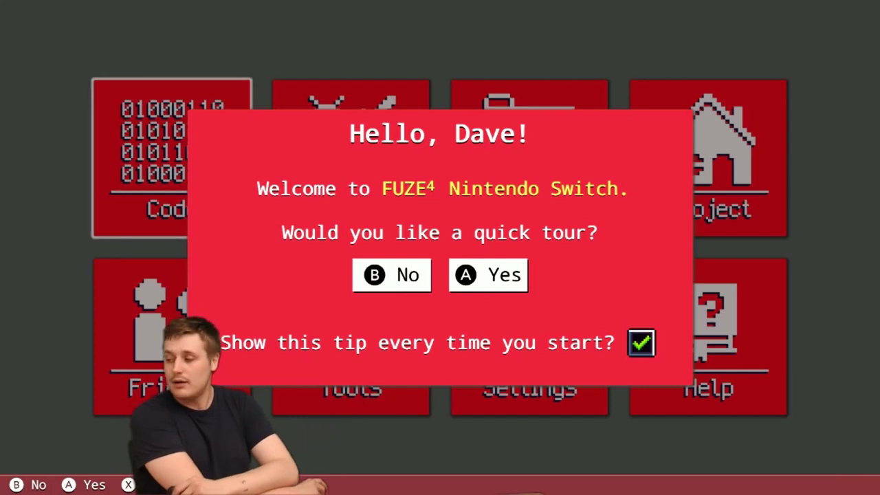
Skip the welcome tour and open the Kat Racer demo from the FUZE Projects grid
key("Escape")
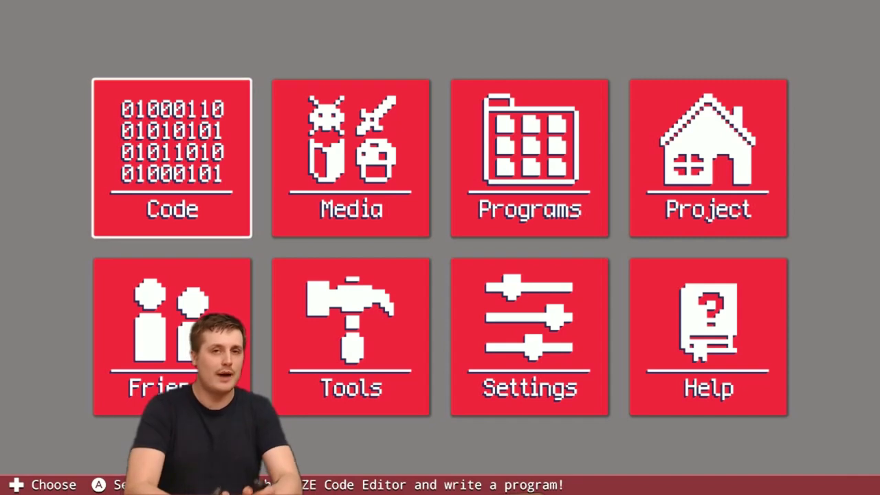
key("Right")
key("Right")
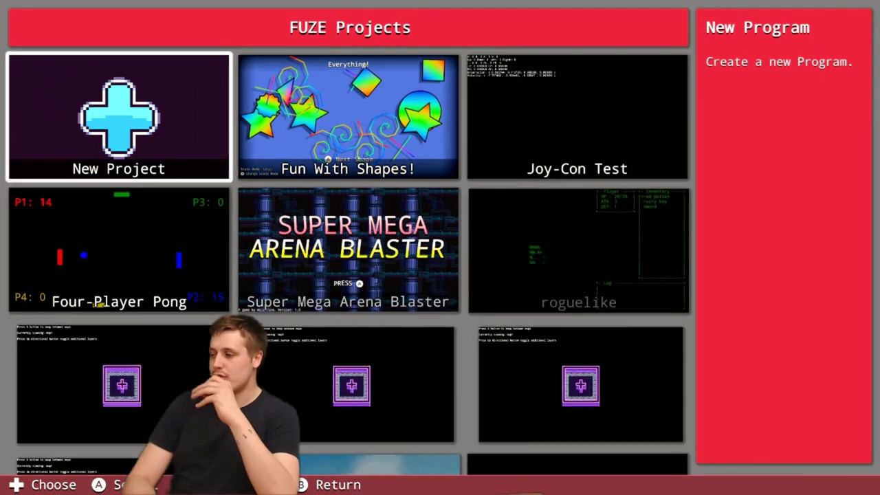
key("Down")
key("Down")
key("Down")
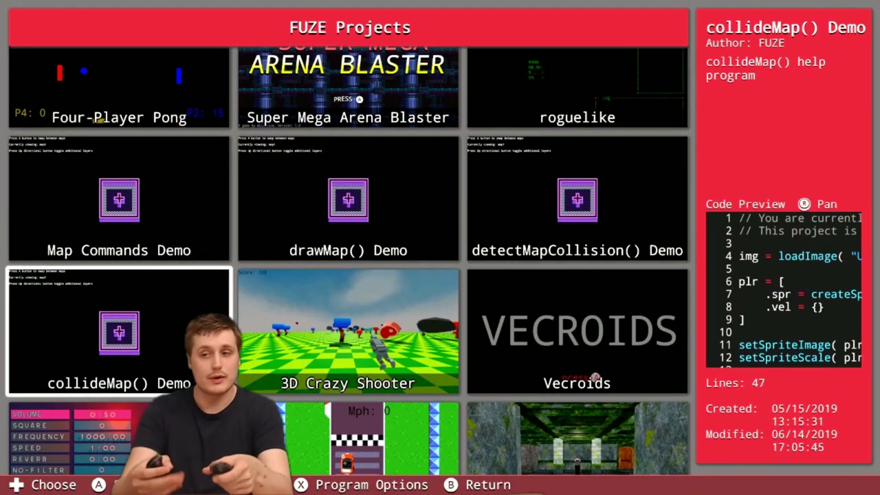
key("Down")
key("Down")
key("Down")
key("Down")
key("Down")
key("Down")
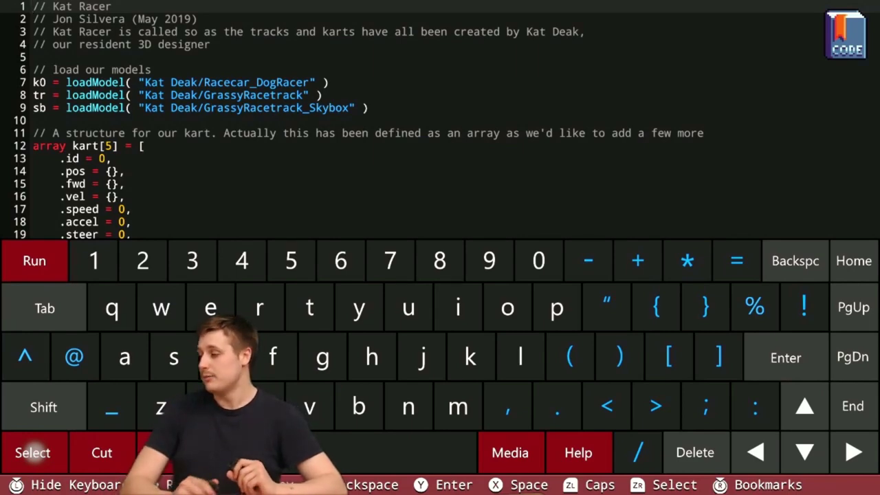
Run Kat Racer, drive the kart through its left and right curves, then stop the game
key("F5")
key("Up")
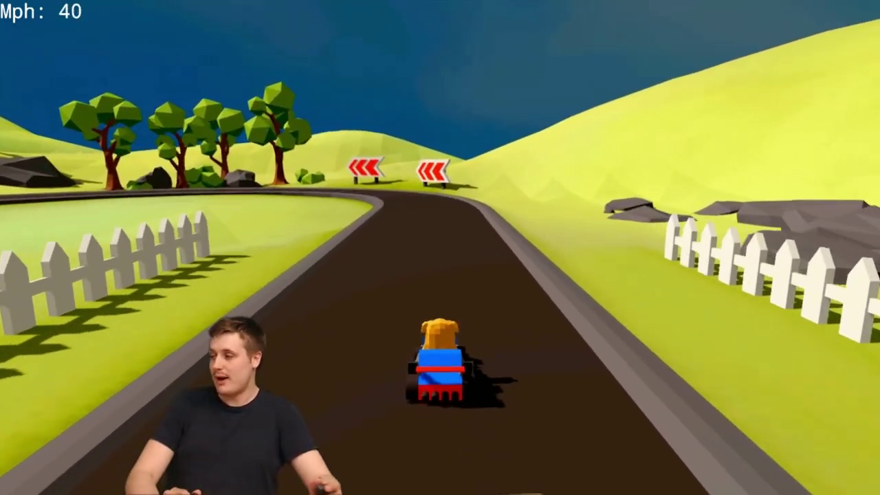
key("Left")
key("Left")
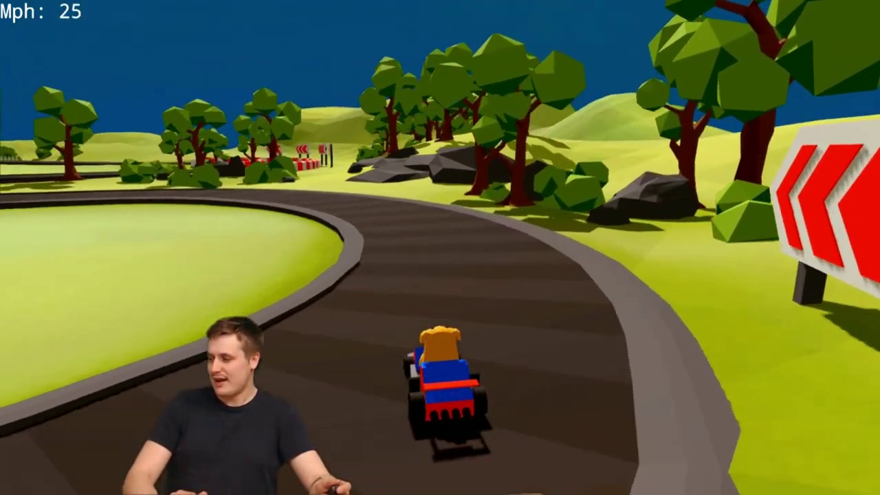
key("Left")
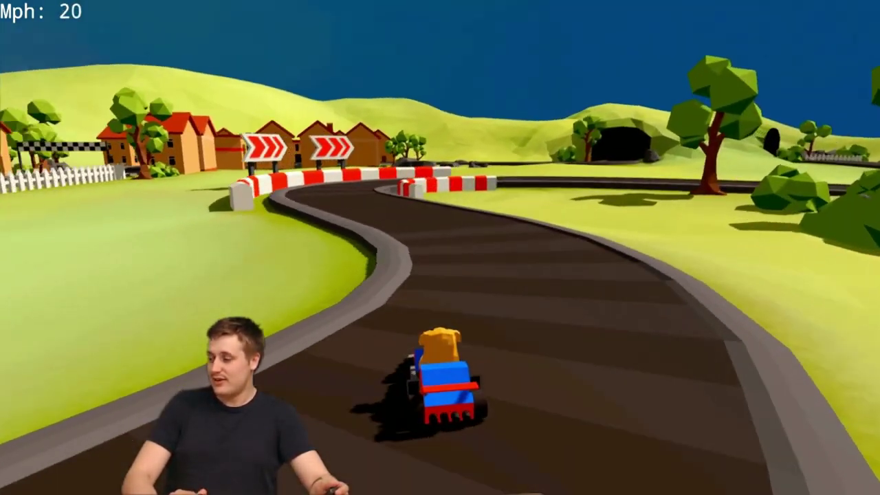
key("Right")
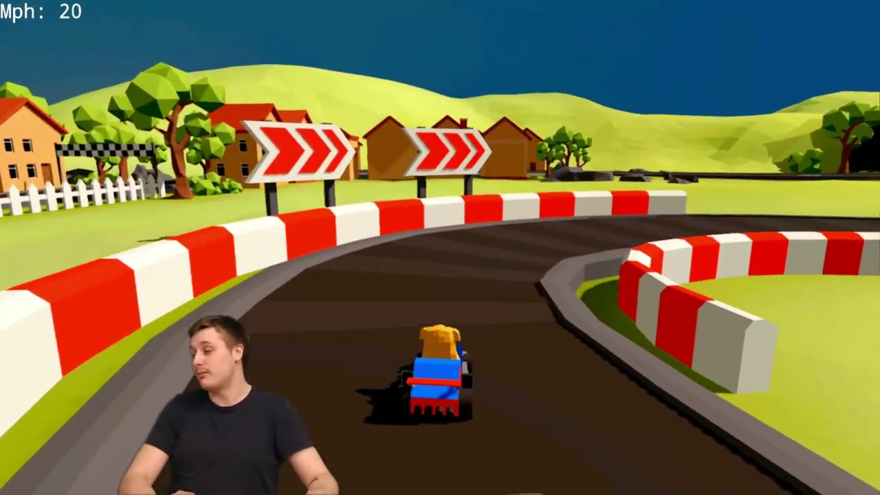
key("Right")
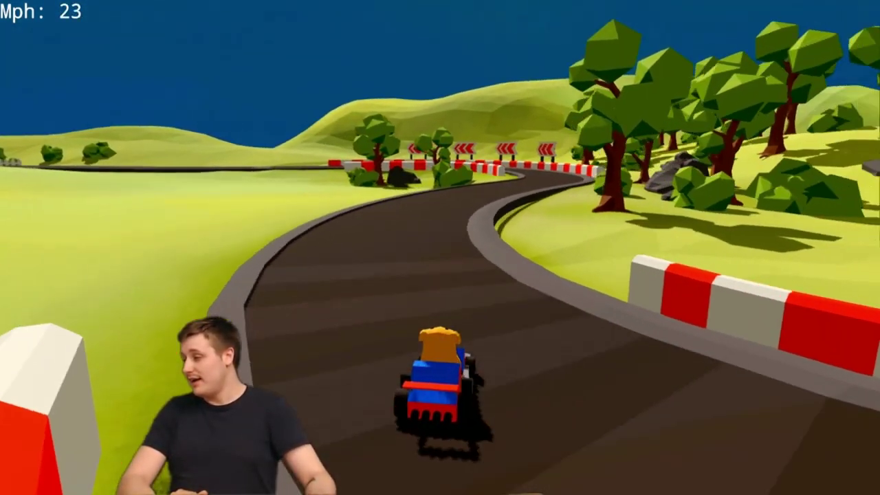
key("Left")
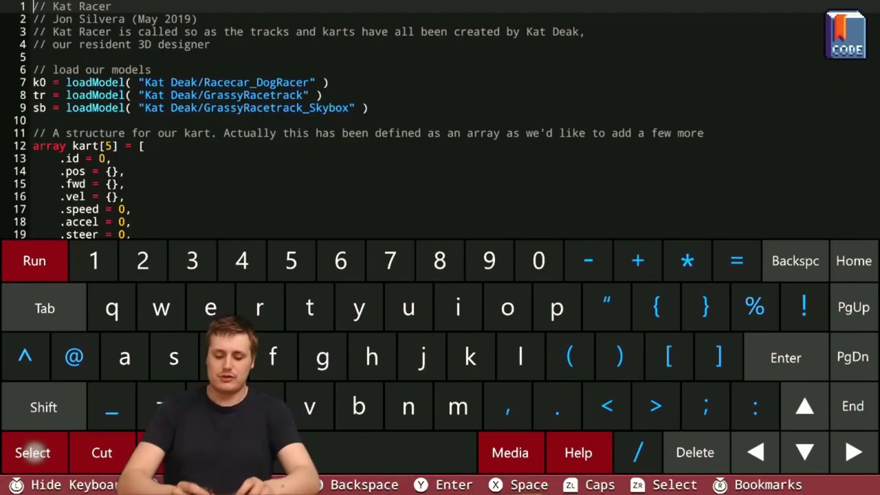
Return to the main menu and open Super Mega Arena Blaster's code from Programs
key("Escape")
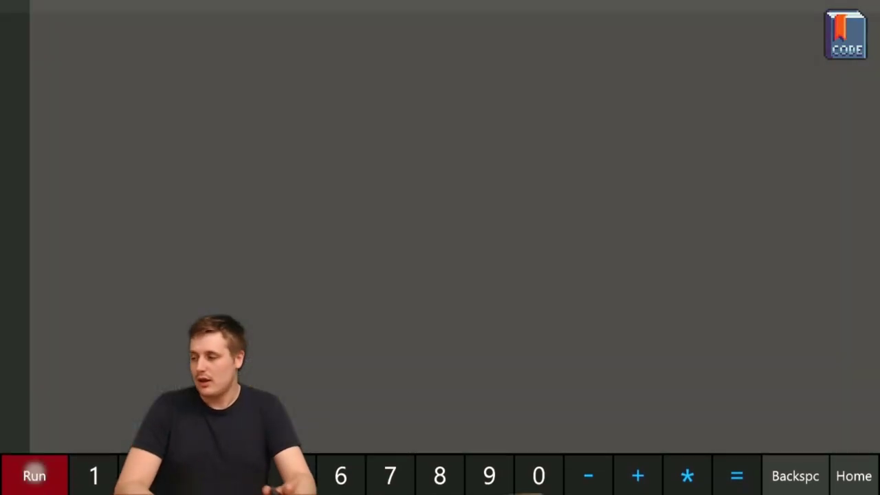
key("Right")
key("Right")
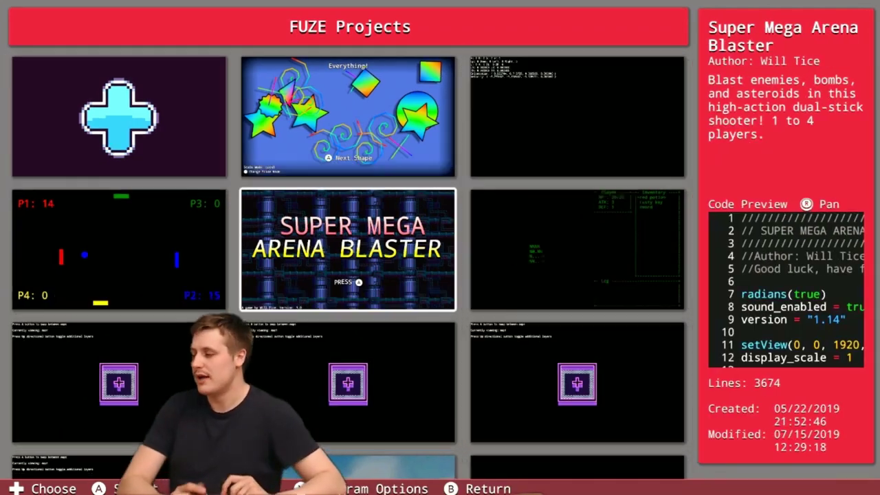
key("Return")
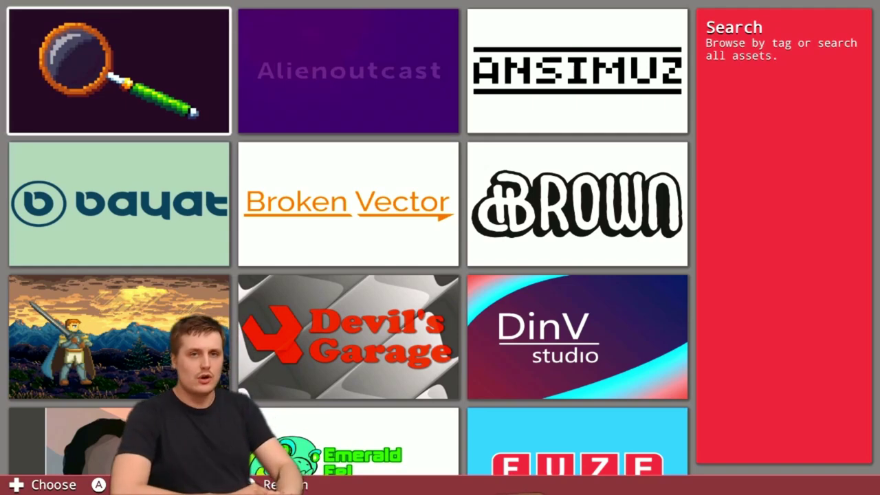
Move down the Media library to the Bayat asset creator
key("Down")
key("Down")
key("Down")
key("Down")
key("Down")
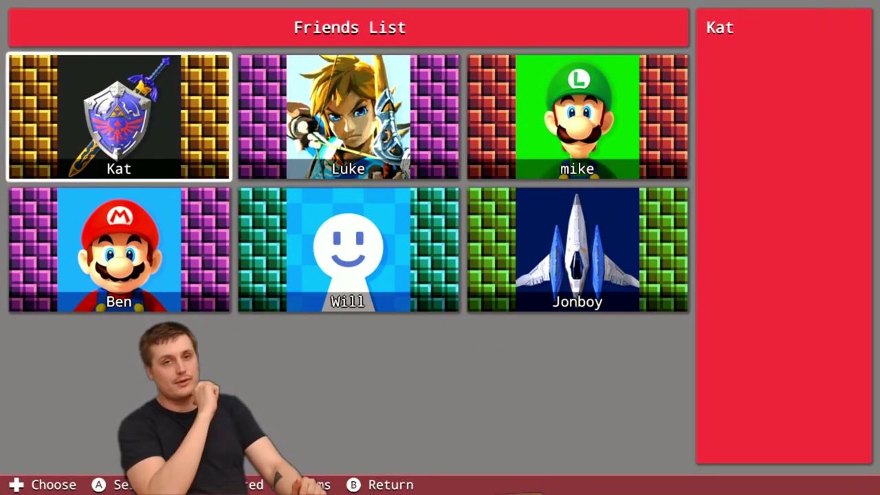
View the first friend's shared programs, then move to the Help section
key("Return")
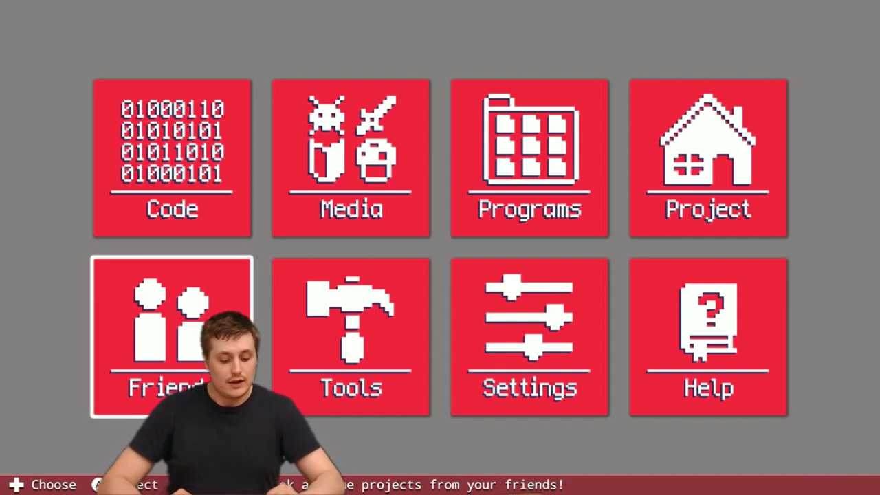
key("Right")
key("Right")
key("Right")
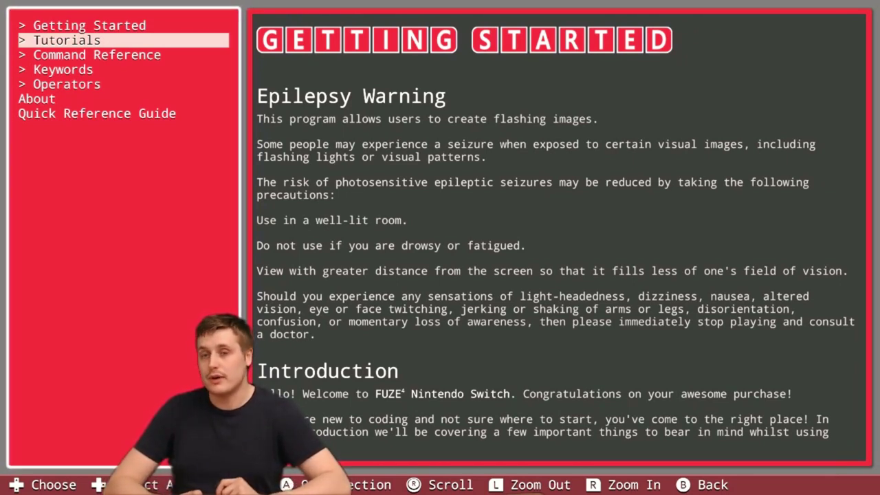
Open Tutorial 1: Loops and scroll through its Hello Nintendo loop and repeat examples
key("Return")
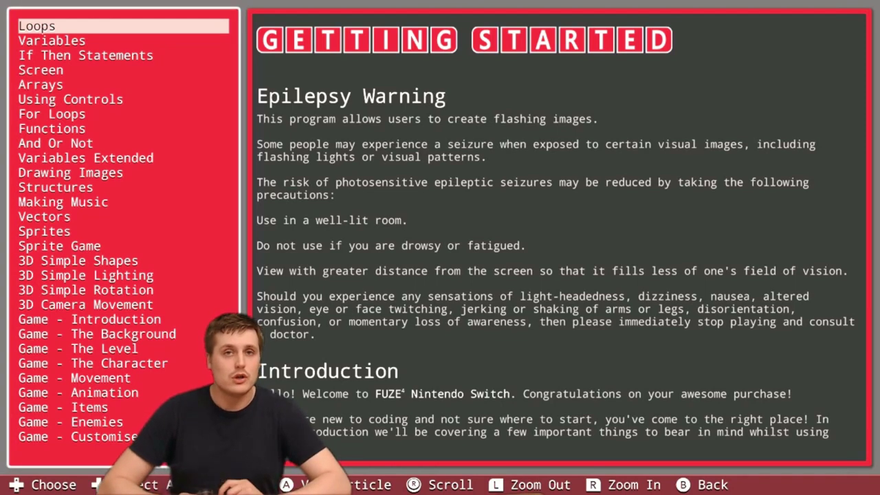
key("Return")
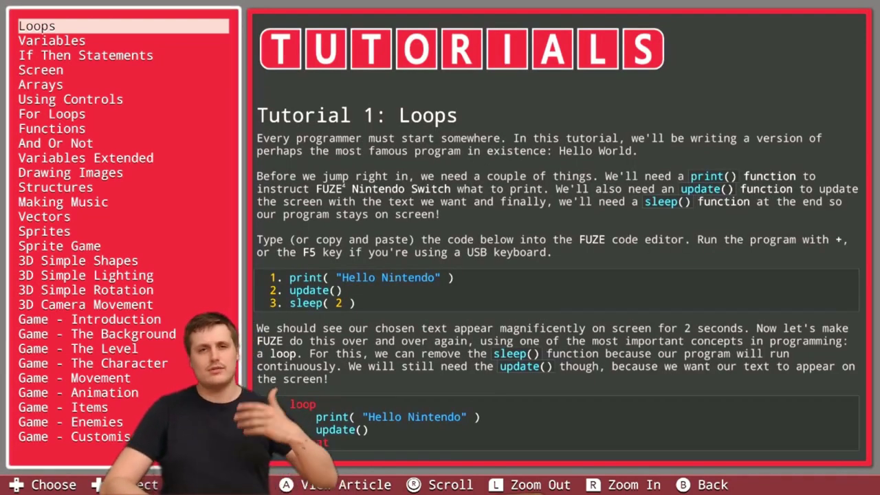
scroll(573, 238, "down", 3)
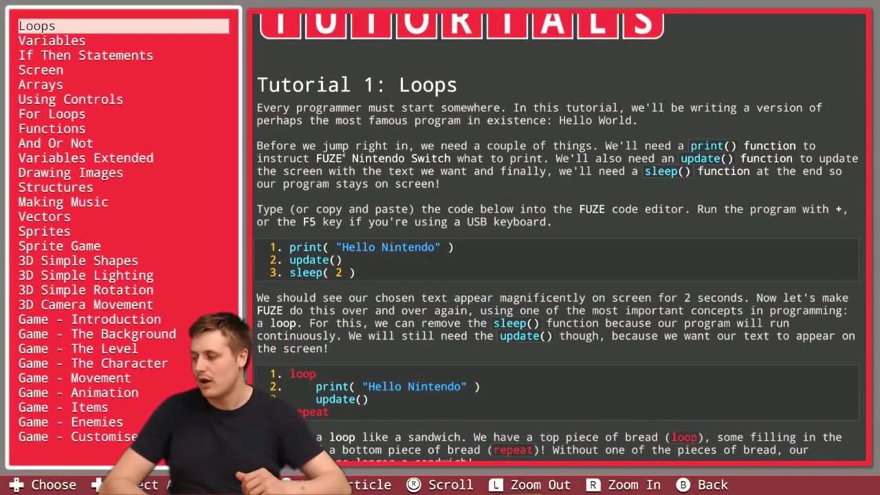
scroll(572, 238, "down", 3)
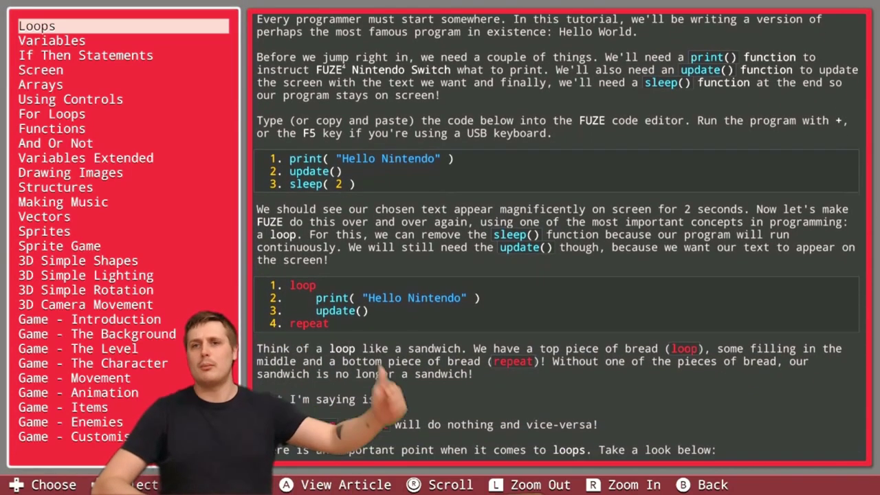
scroll(573, 238, "down", 3)
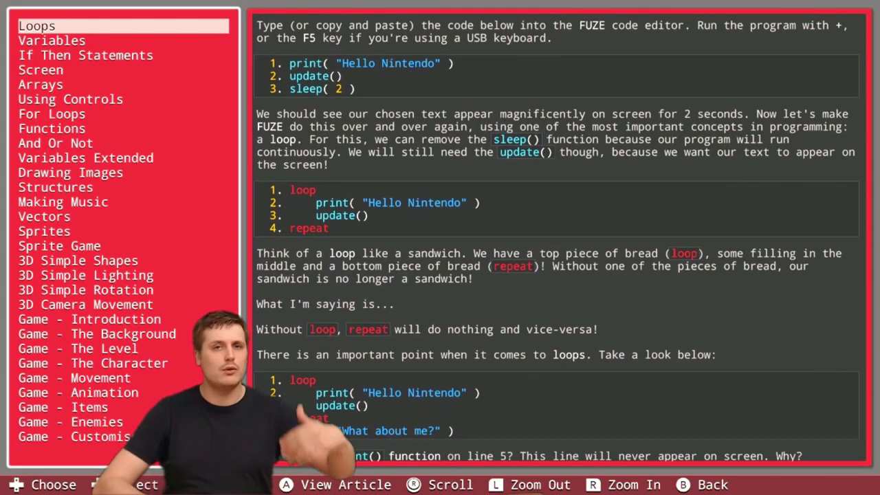
scroll(573, 238, "down", 1)
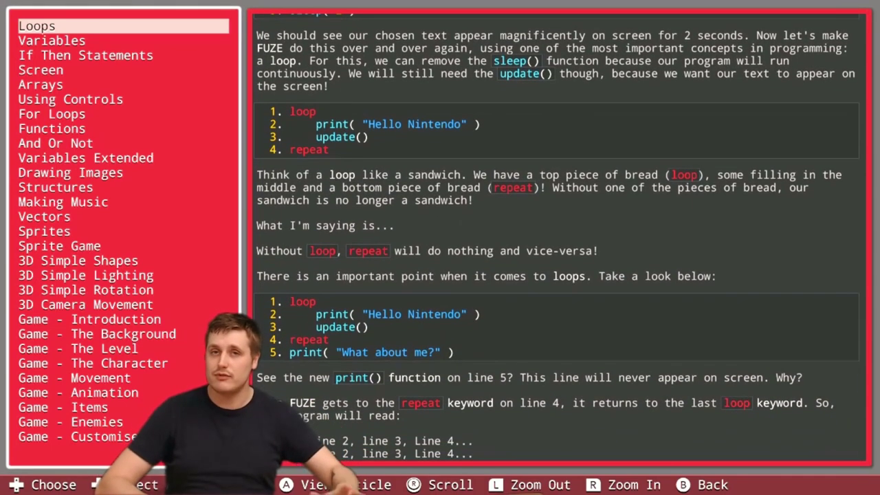
scroll(572, 235, "down", 3)
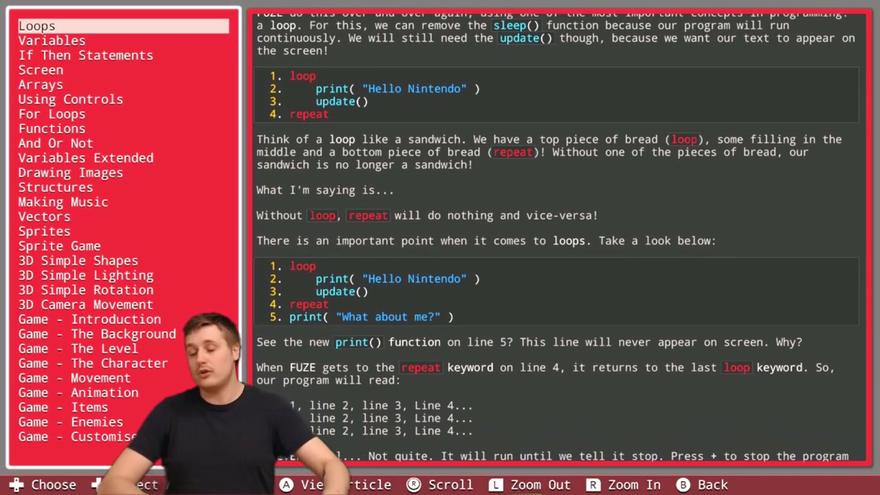
scroll(573, 234, "down", 1)
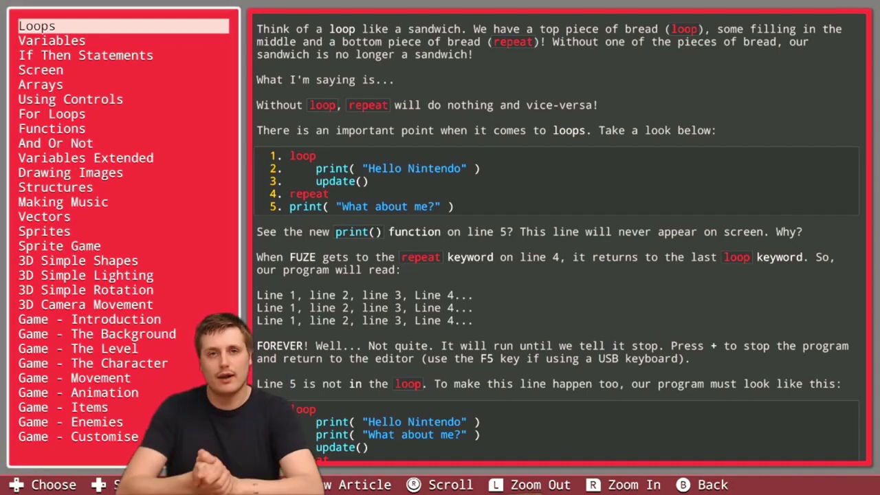
Back out of the Loops tutorial toward the FUZE main menu
key("Escape")
key("Escape")
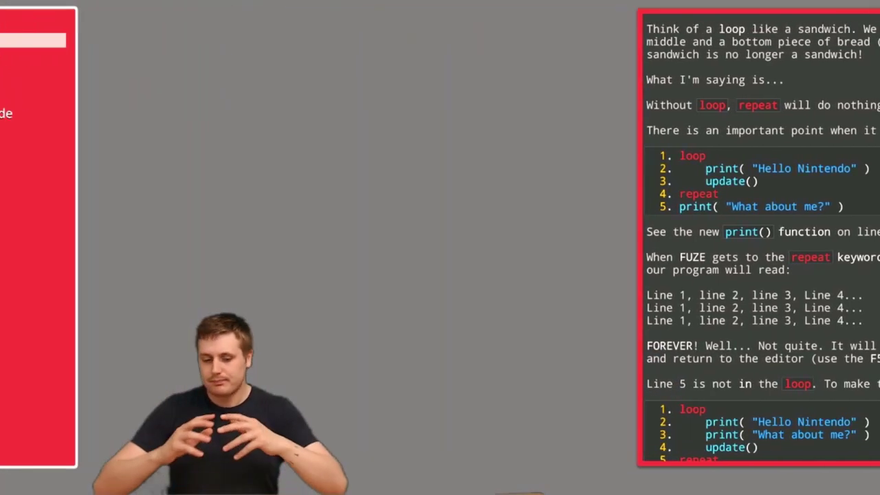